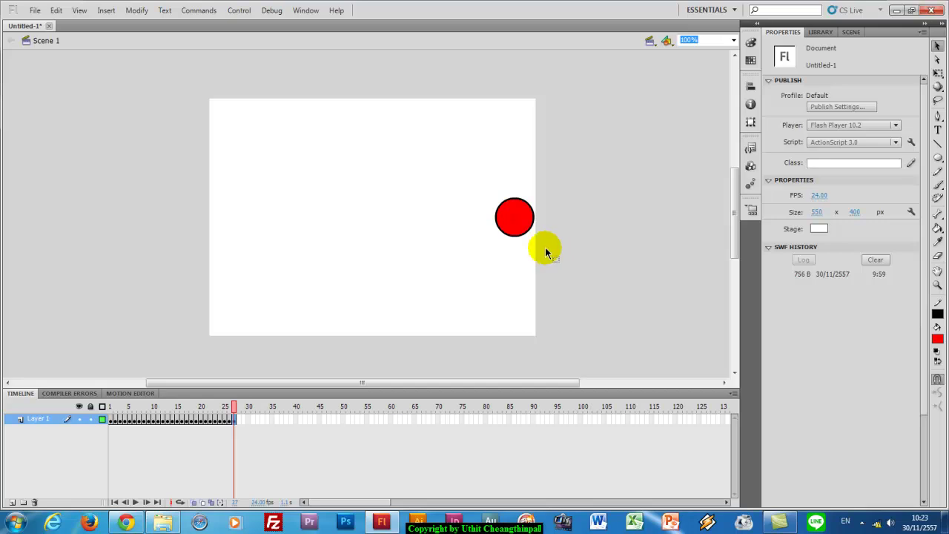
# Play the existing red ball animation on the timeline
pyautogui.click(135, 502)
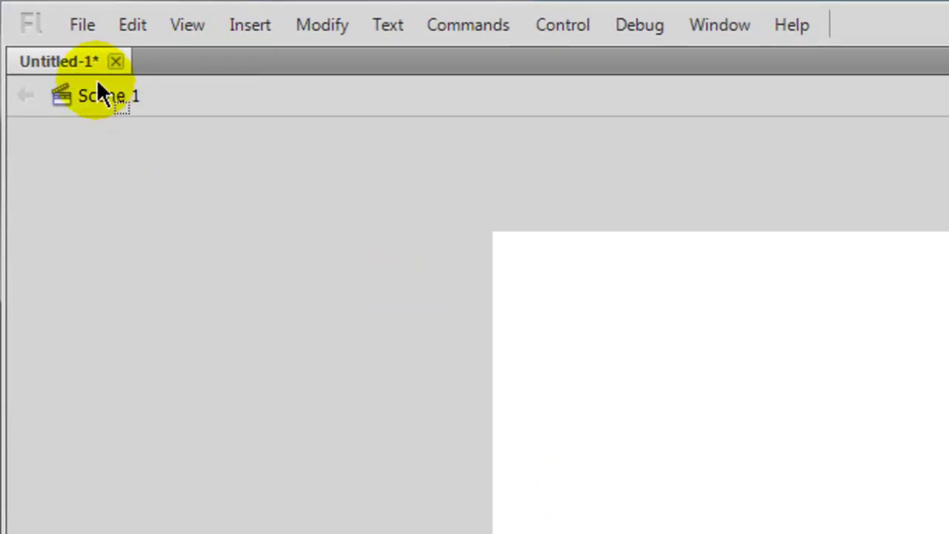
# Create a new ActionScript 3.0 document
pyautogui.click(80, 26)
pyautogui.click(111, 55)
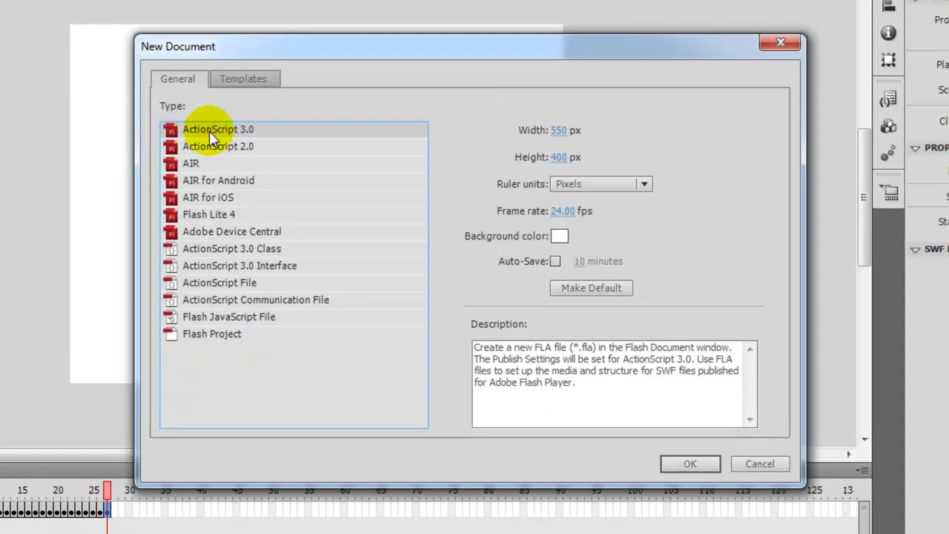
pyautogui.click(211, 137)
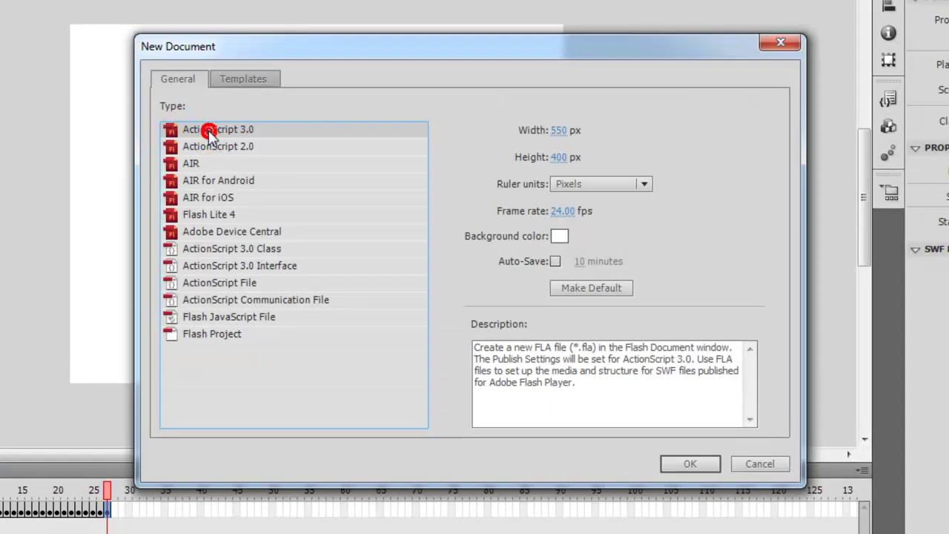
pyautogui.click(690, 464)
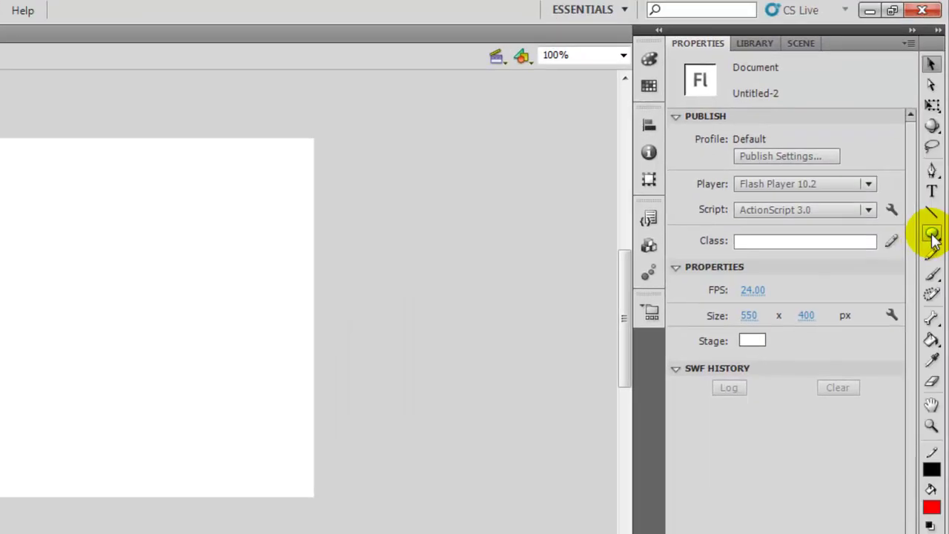
# Draw a circle with a red fill and black outline near the middle of the stage using the Oval tool
pyautogui.click(931, 234)
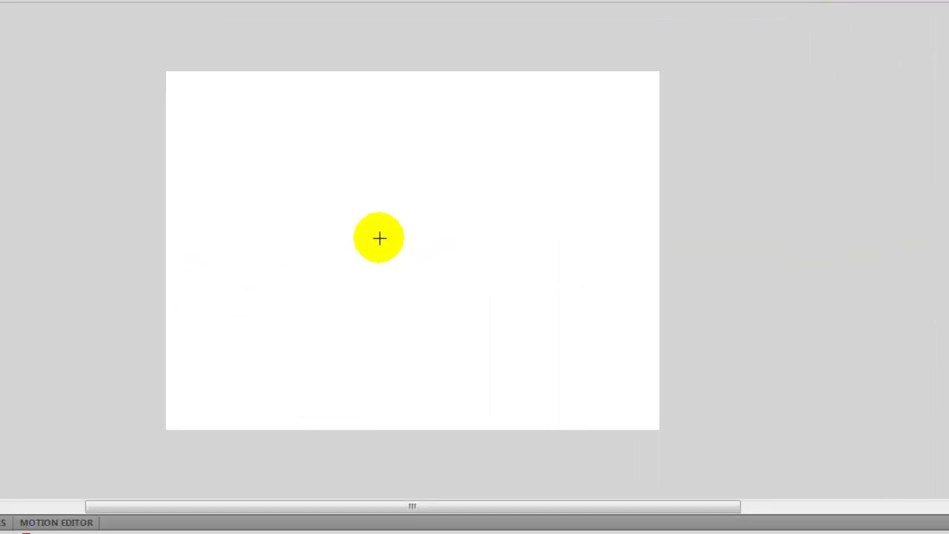
pyautogui.moveTo(62, 277); pyautogui.dragTo(110, 340)
pyautogui.moveTo(454, 274); pyautogui.dragTo(468, 273)
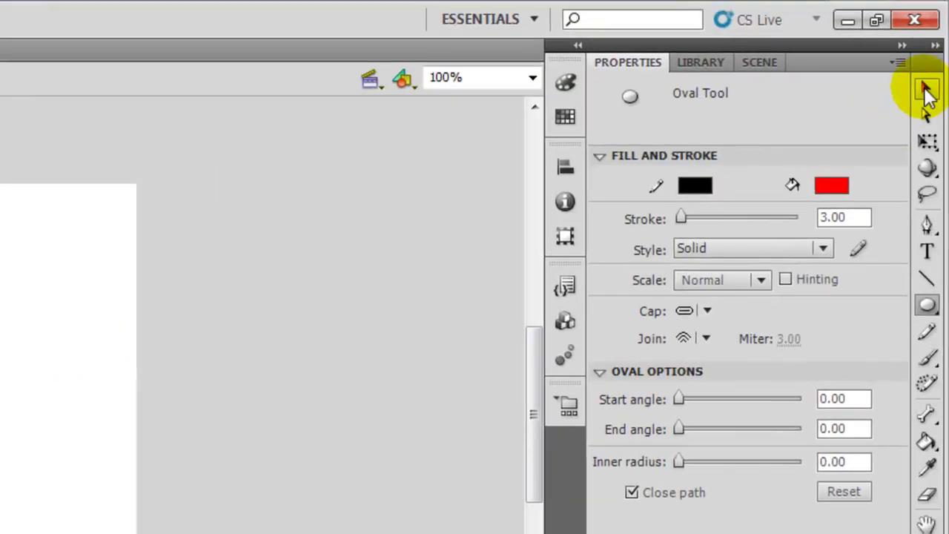
# Select the whole circle with its outline and align it to the stage's left edge and vertical center
pyautogui.click(925, 91)
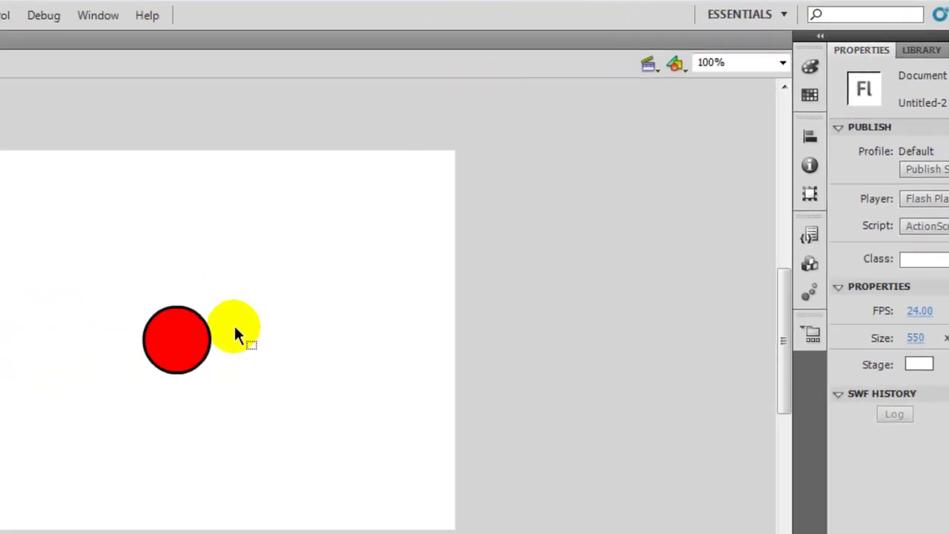
pyautogui.moveTo(106, 271); pyautogui.dragTo(285, 421)
pyautogui.moveTo(363, 397); pyautogui.dragTo(363, 397)
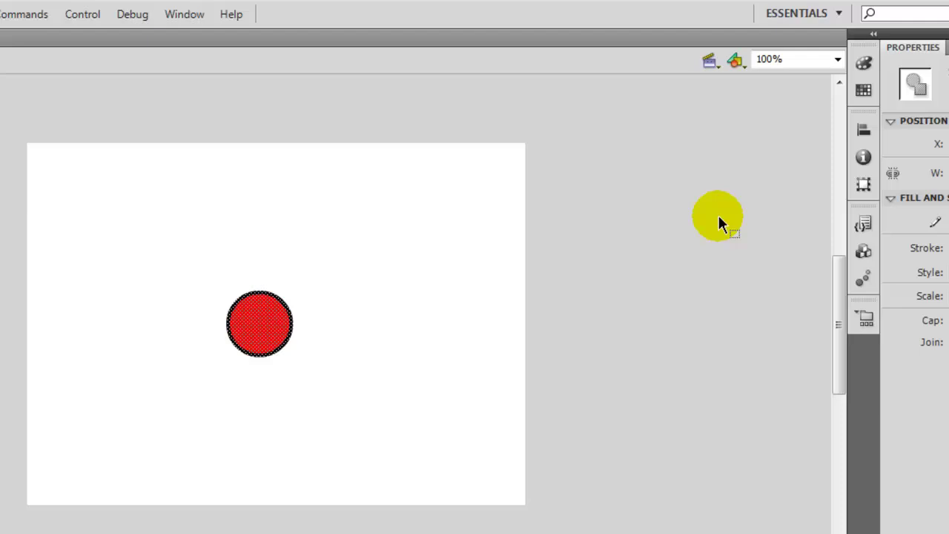
pyautogui.click(863, 129)
pyautogui.click(679, 169)
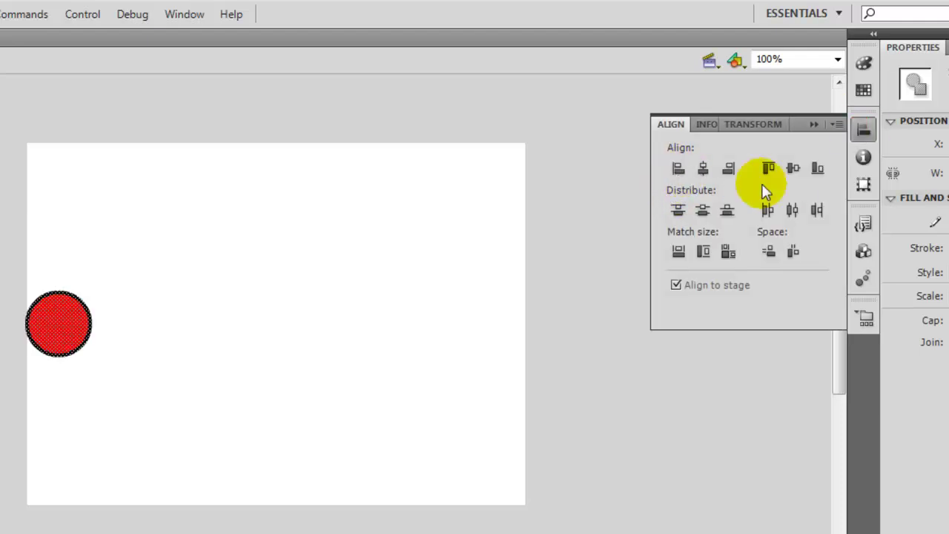
pyautogui.click(792, 169)
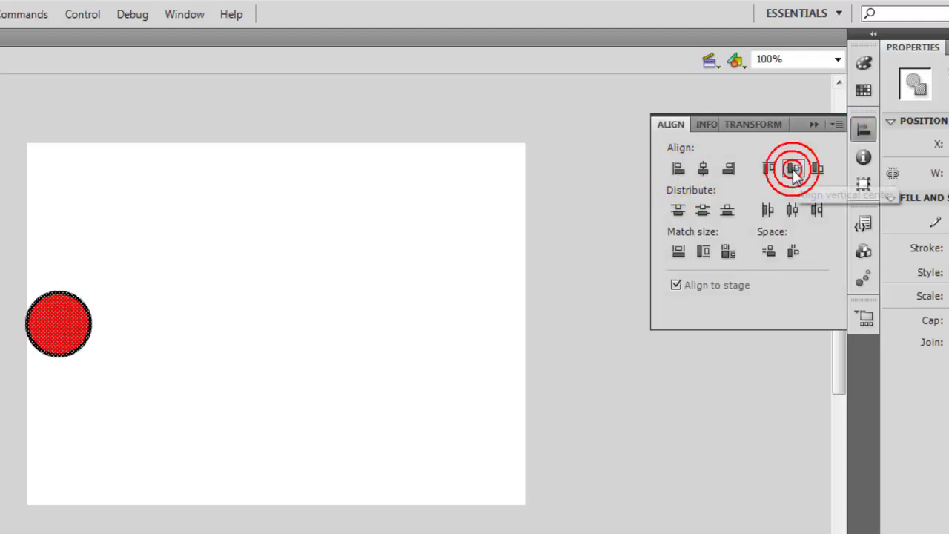
pyautogui.click(453, 304)
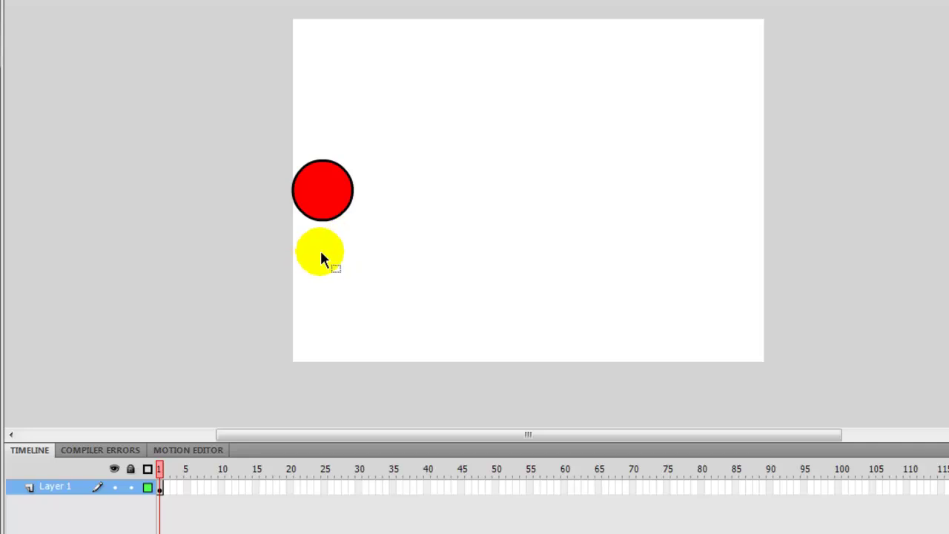
# Insert a keyframe at frame 2 and move the whole circle slightly up and to the right
pyautogui.press('F6')
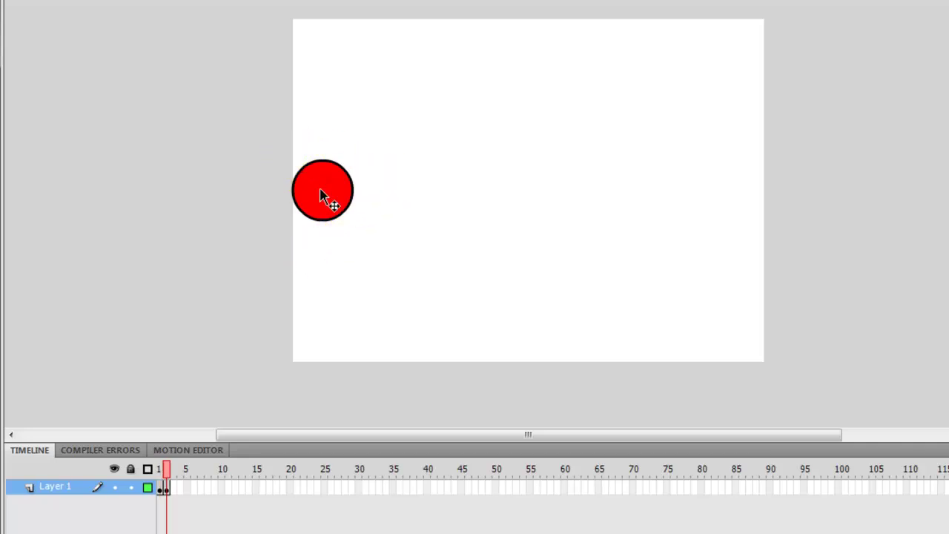
pyautogui.doubleClick(323, 194)
pyautogui.click(306, 152)
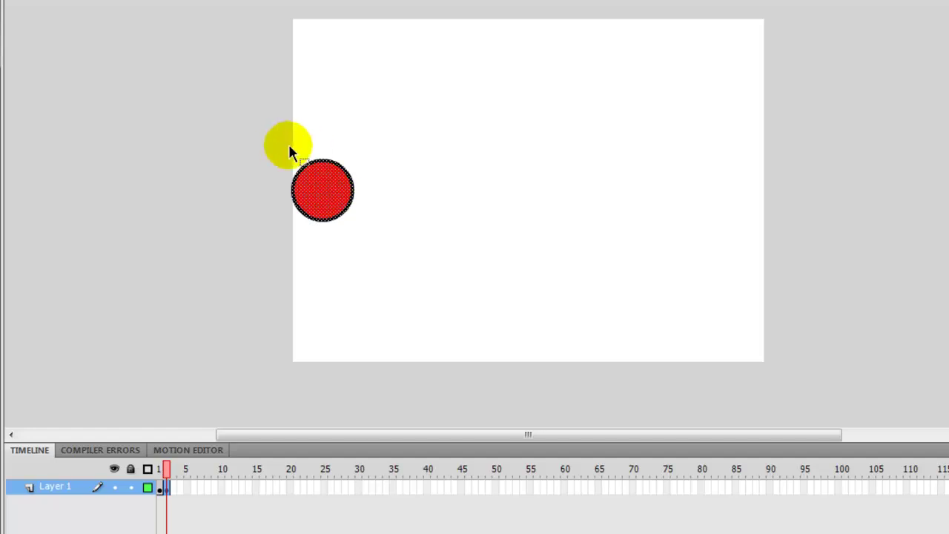
pyautogui.doubleClick(347, 203)
pyautogui.moveTo(338, 194); pyautogui.dragTo(356, 181)
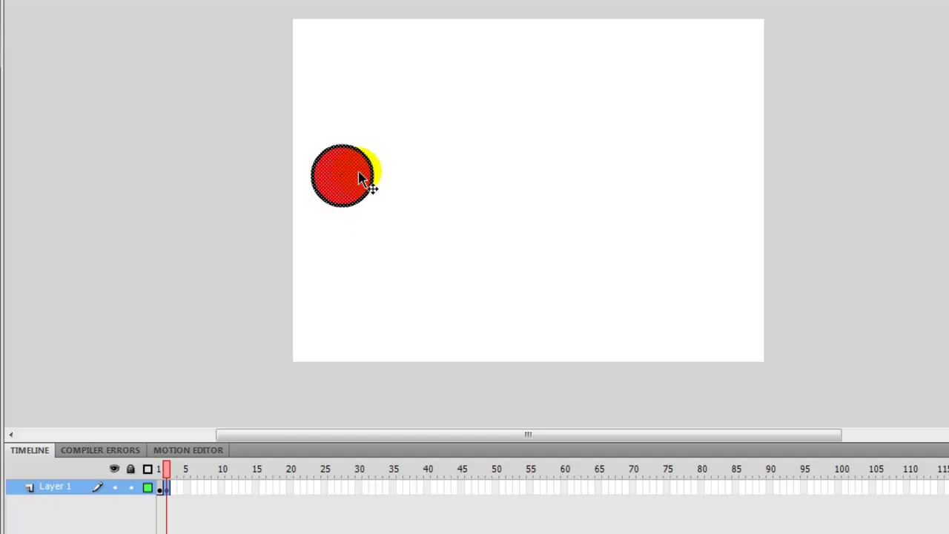
# Add keyframes through frame 10, moving the circle a little each time up to the stage's top center, and play the result
pyautogui.press('F6')
pyautogui.moveTo(361, 175); pyautogui.dragTo(549, 49)
pyautogui.press('F6')
pyautogui.press('F6')
pyautogui.press('F6')
pyautogui.press('F6')
pyautogui.press('F6')
pyautogui.press('F6')
pyautogui.press('F6')
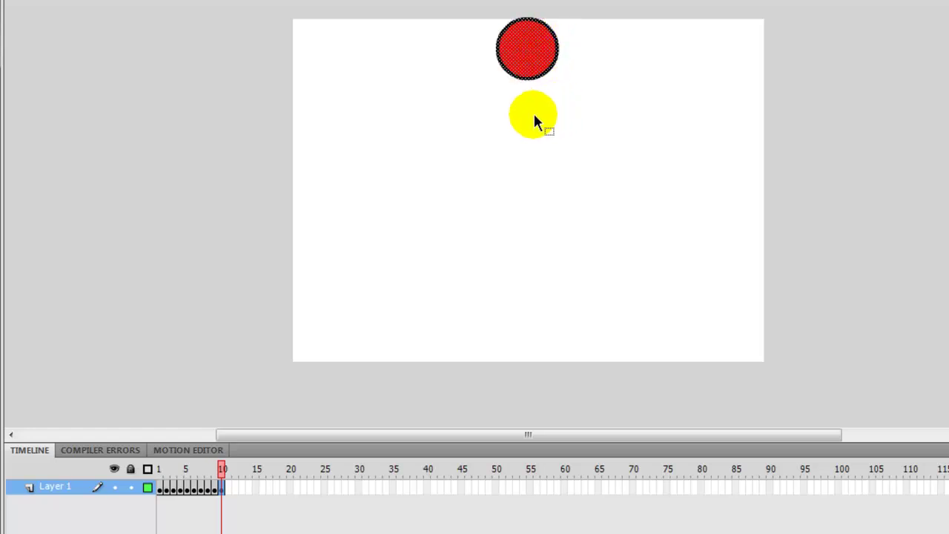
pyautogui.press('Return')
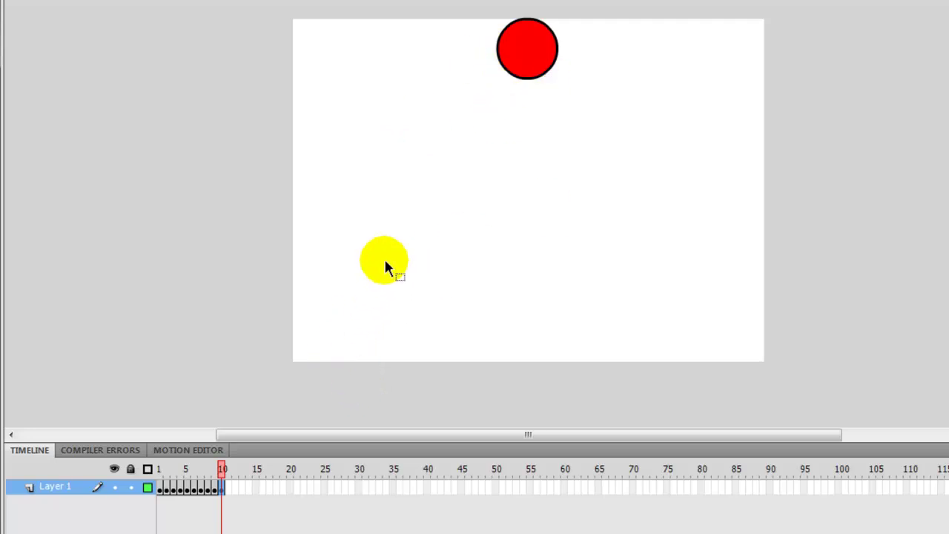
# Add keyframes from frame 11 to 22, moving the circle gradually down to the middle of the stage's right edge, and play the animation
pyautogui.press('F6')
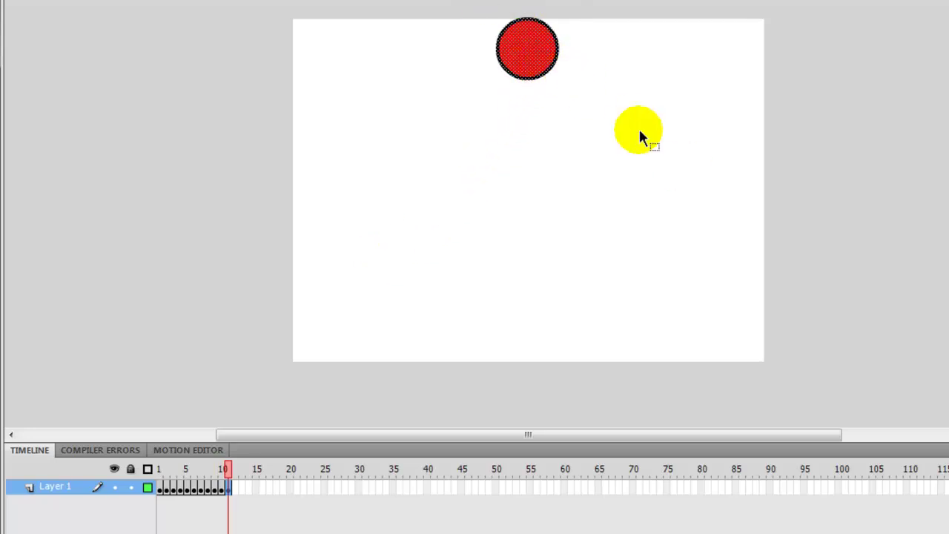
pyautogui.moveTo(546, 64); pyautogui.dragTo(746, 217)
pyautogui.press('F6')
pyautogui.press('F6')
pyautogui.press('F6')
pyautogui.press('F6')
pyautogui.press('F6')
pyautogui.press('F6')
pyautogui.press('F6')
pyautogui.press('F6')
pyautogui.press('F6')
pyautogui.press('F6')
pyautogui.press('F6')
pyautogui.press('Return')
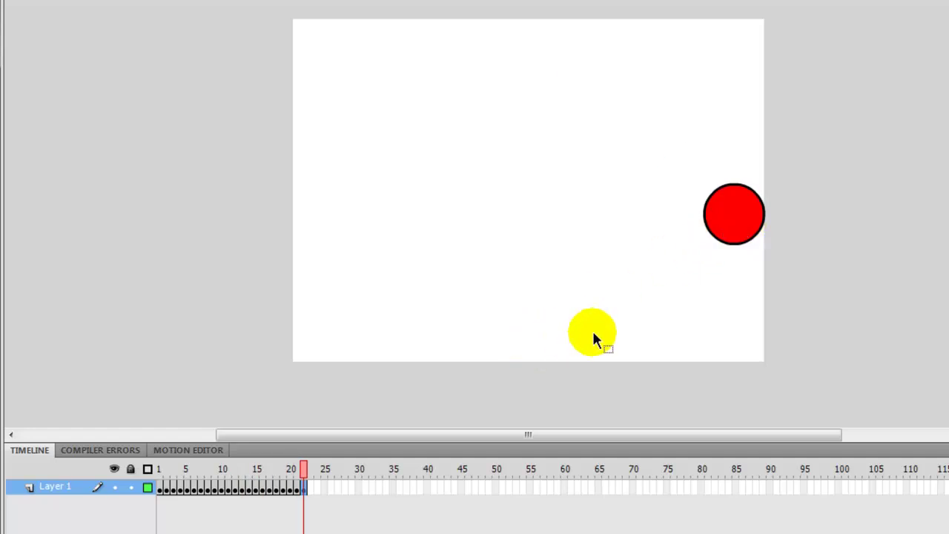
# Continue frame by frame with keyframes through frame 31, moving the circle gradually down to the stage's bottom center
pyautogui.moveTo(728, 224); pyautogui.dragTo(532, 324)
pyautogui.press('F6')
pyautogui.press('F6')
pyautogui.press('F6')
pyautogui.press('F6')
pyautogui.press('F6')
pyautogui.press('F6')
pyautogui.press('F6')
pyautogui.press('F6')
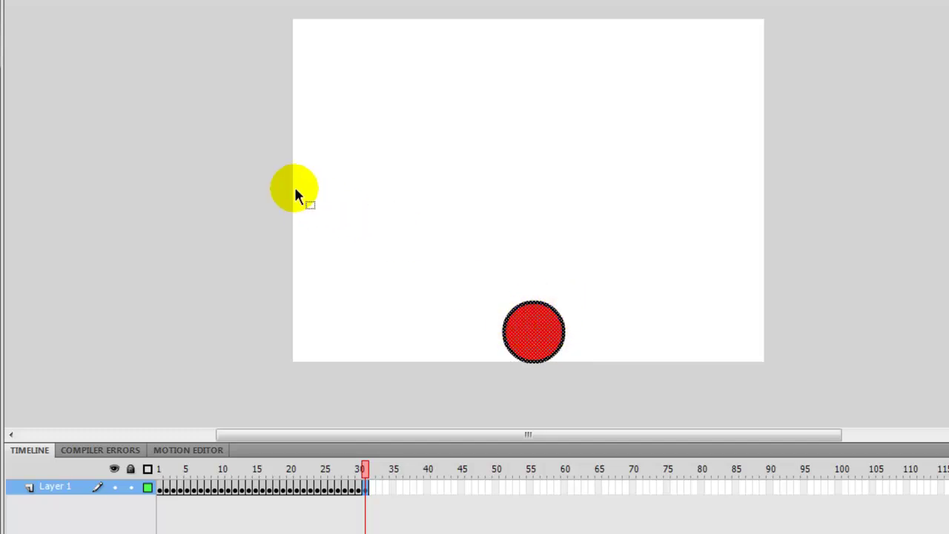
# Add keyframes from frame 32 to 40, moving the circle gradually up from the bottom center back beside the stage's left edge
pyautogui.press('F6')
pyautogui.moveTo(510, 328); pyautogui.dragTo(328, 199)
pyautogui.press('F6')
pyautogui.press('F6')
pyautogui.press('F6')
pyautogui.press('F6')
pyautogui.press('F6')
pyautogui.press('F6')
pyautogui.press('F6')
pyautogui.press('F6')
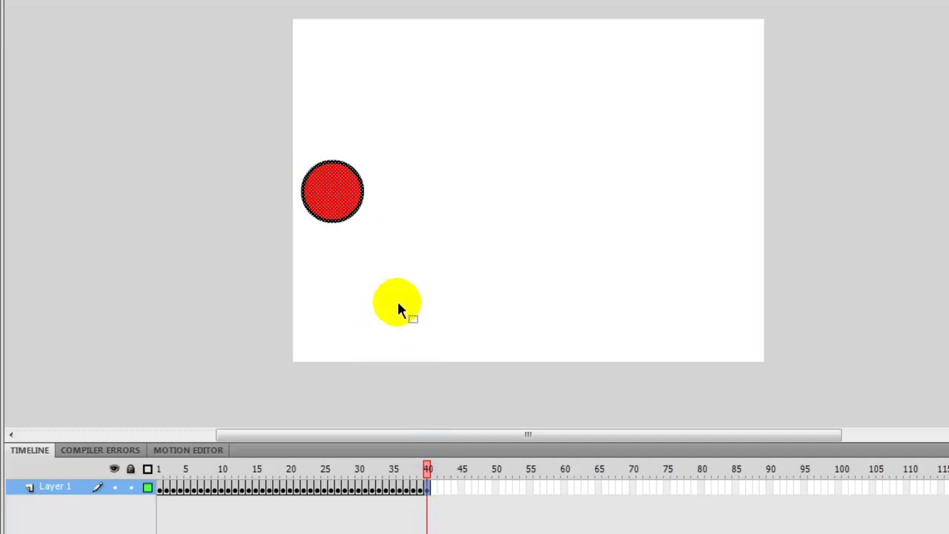
pyautogui.moveTo(363, 254); pyautogui.dragTo(331, 201)
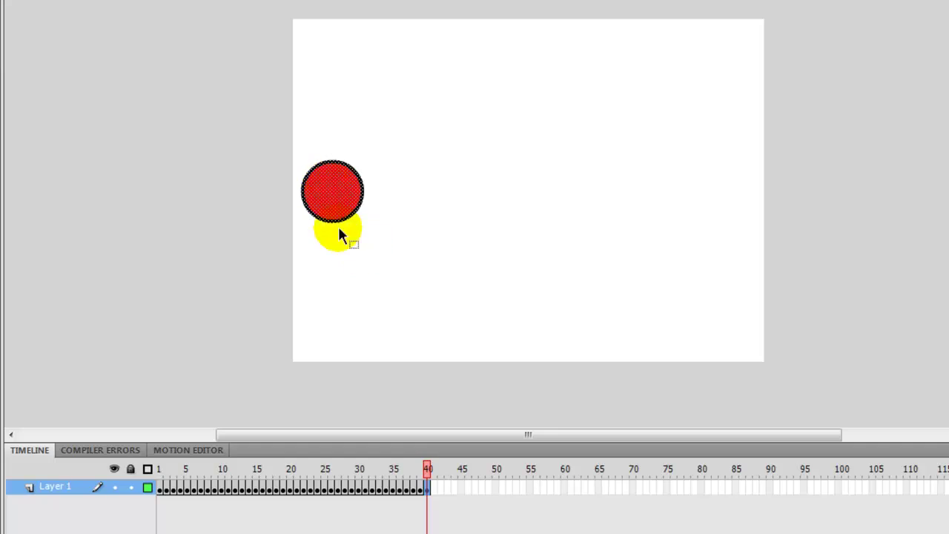
pyautogui.moveTo(332, 207); pyautogui.dragTo(322, 223)
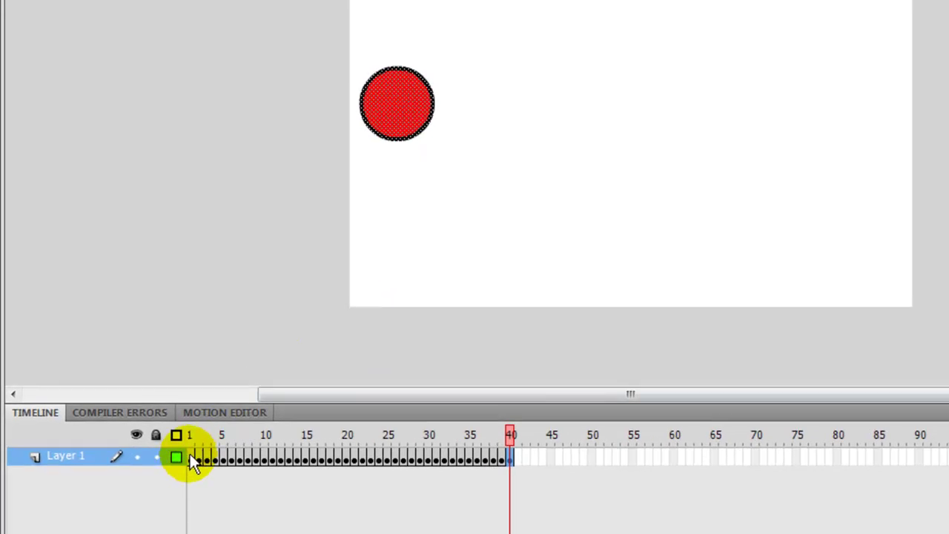
# Copy frame 1 and paste it over frame 40 so the ball ends exactly at its starting position
pyautogui.rightClick(192, 456)
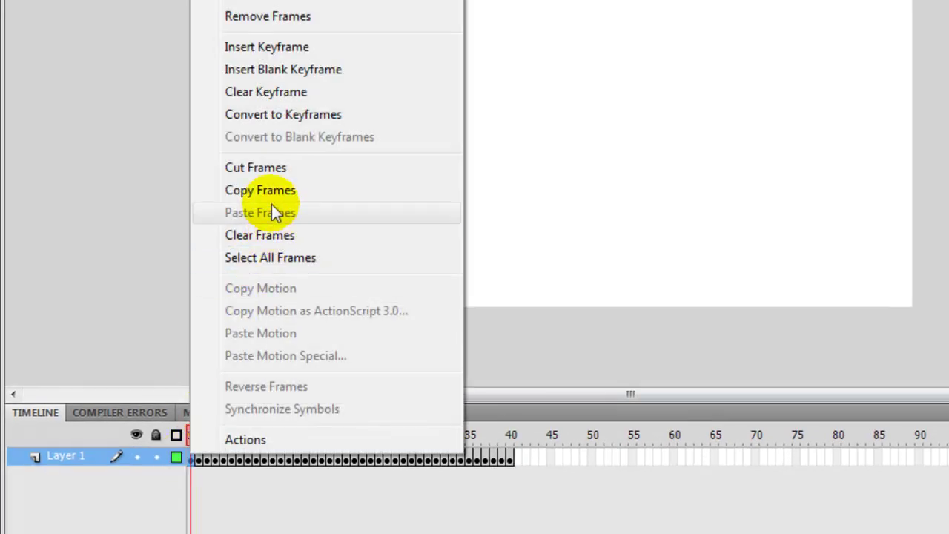
pyautogui.click(258, 192)
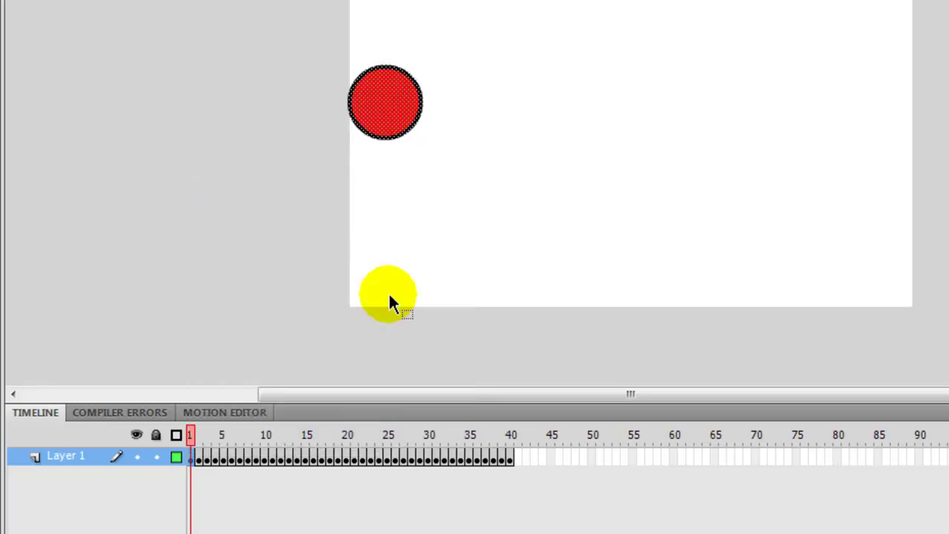
pyautogui.rightClick(509, 456)
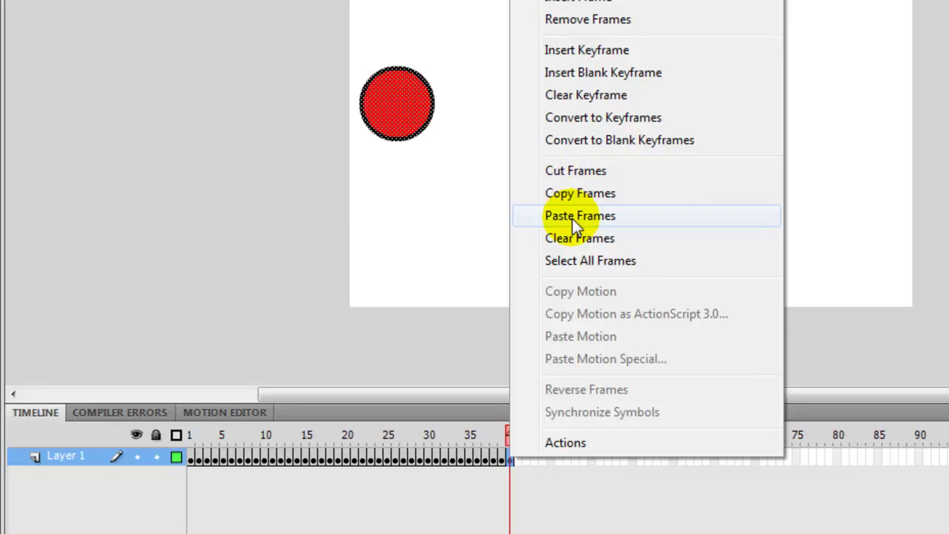
pyautogui.click(572, 216)
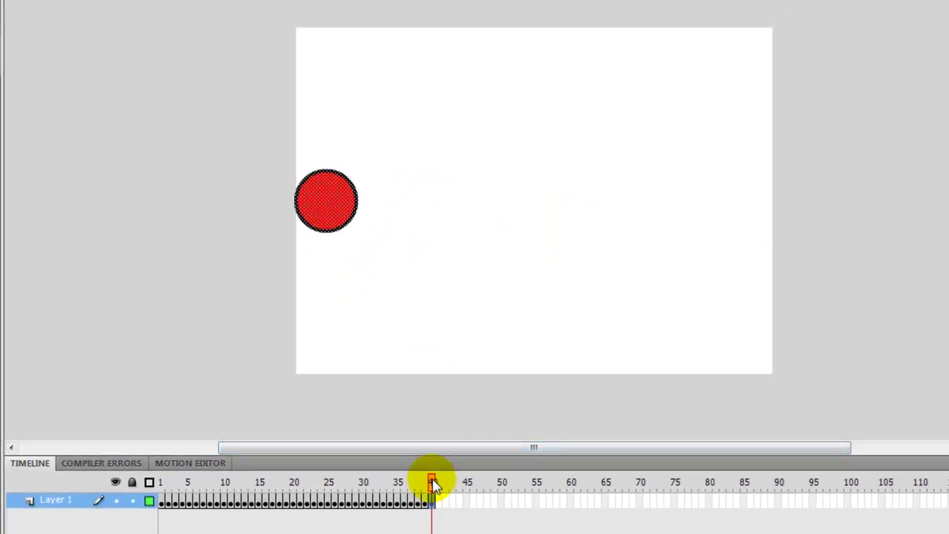
# Scrub the timeline at the last frame and test the movie
pyautogui.moveTo(435, 485); pyautogui.dragTo(436, 522)
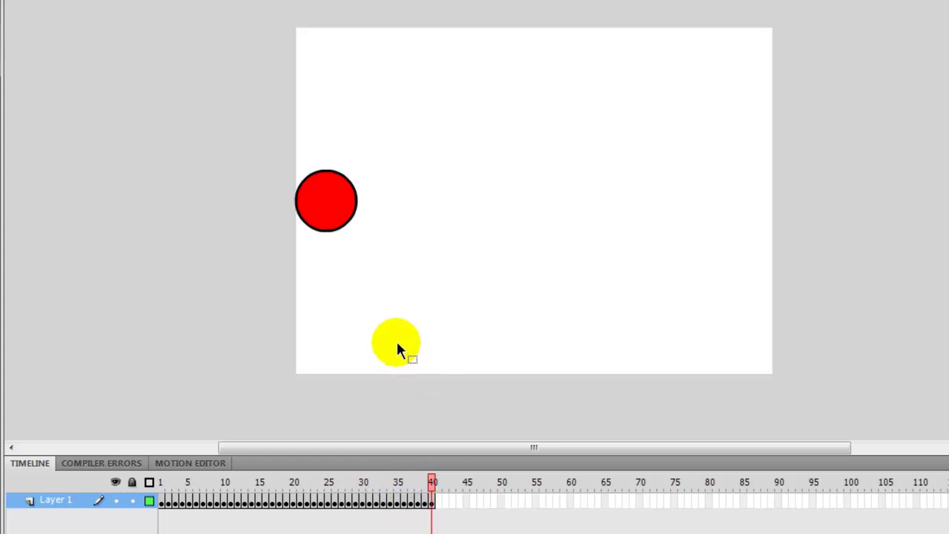
pyautogui.hotkey('ctrl', 'Return')
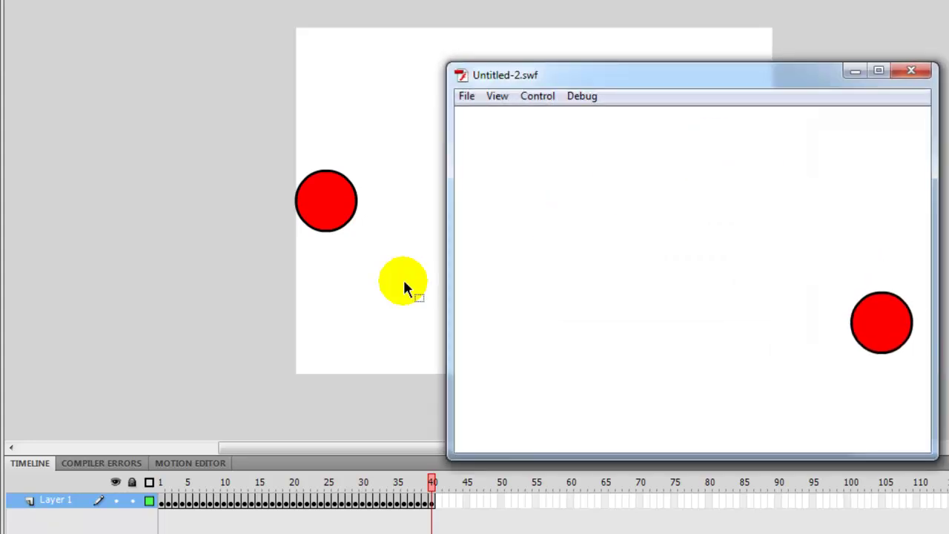